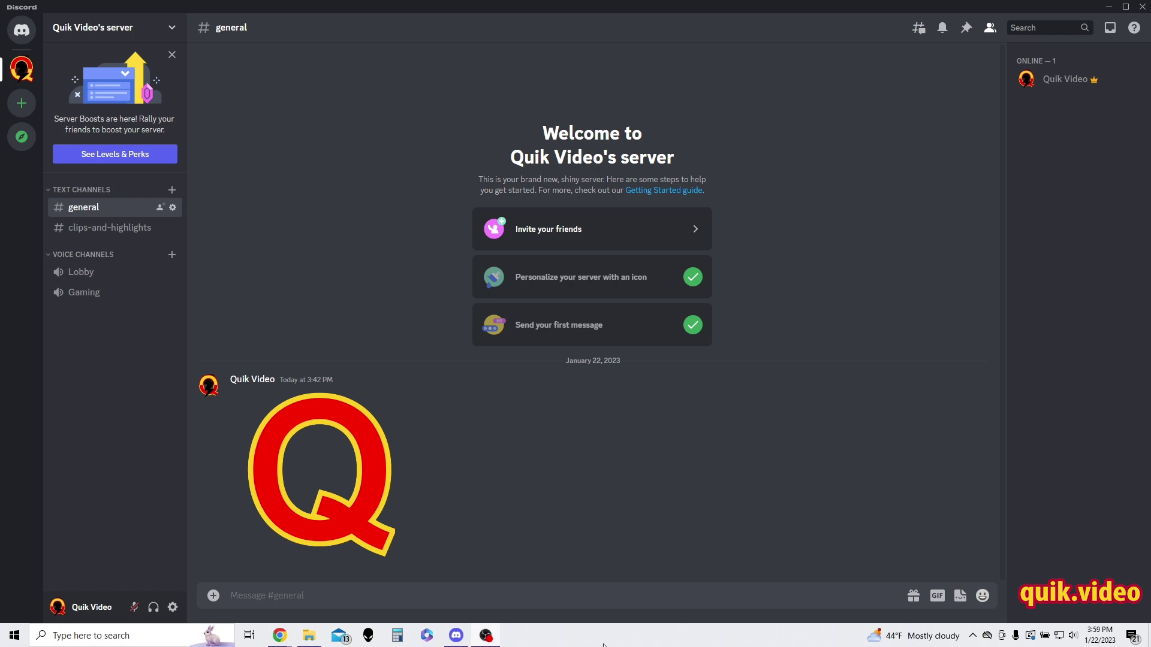
Attach Q1.png from Pictures > Quik to a new #general message via Upload a File
{"action": "left_click", "coordinate": [295, 593]}
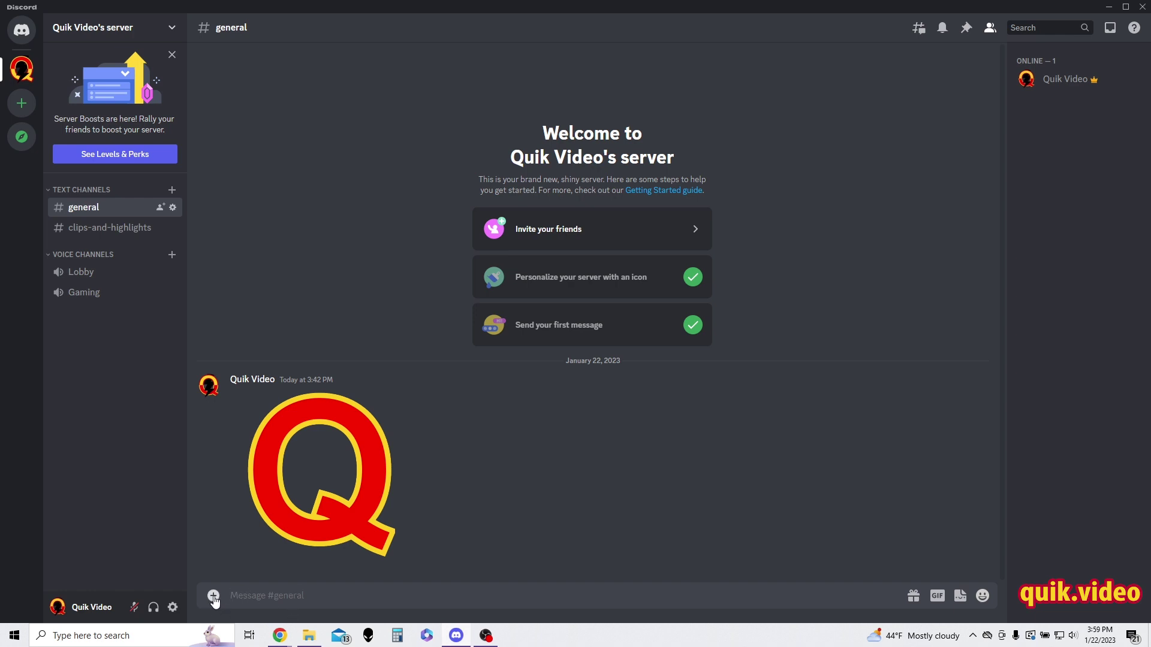
{"action": "left_click", "coordinate": [214, 597]}
{"action": "left_click", "coordinate": [247, 515]}
{"action": "left_click", "coordinate": [664, 193]}
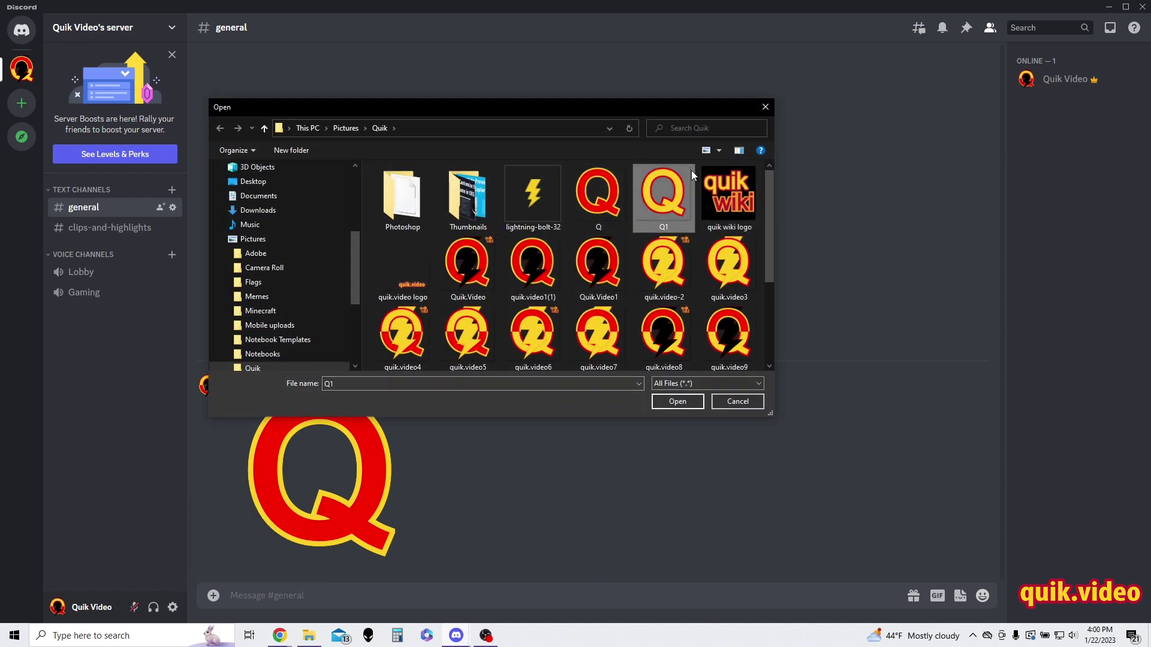
{"action": "left_click", "coordinate": [689, 402]}
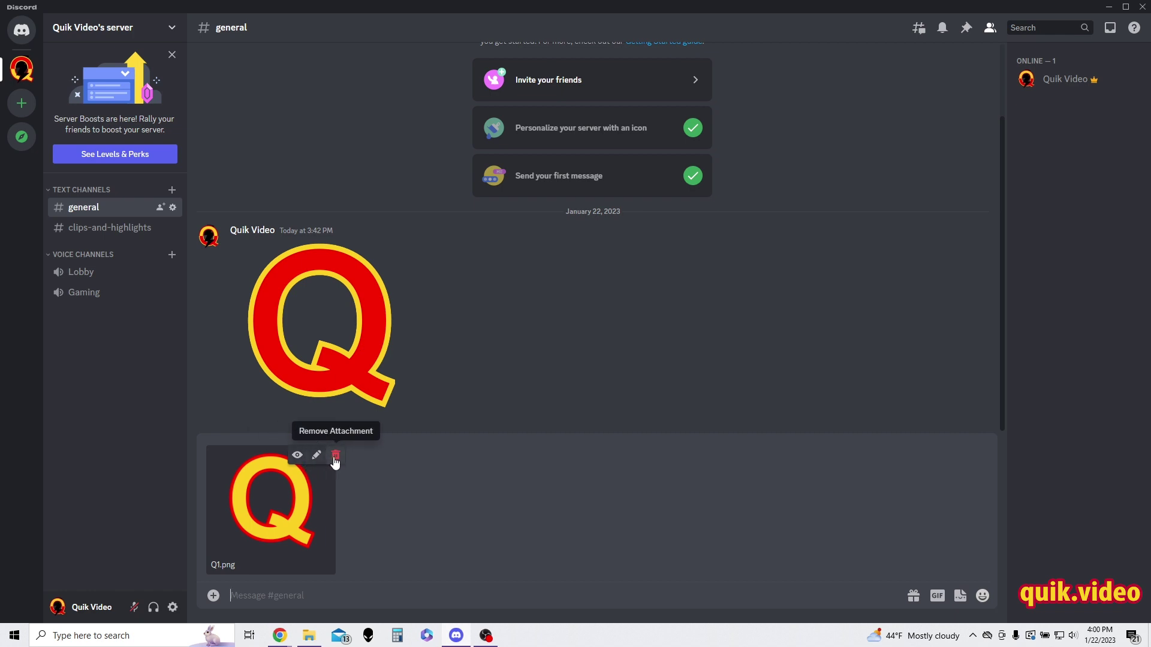
Mark the attached Q1.png as a spoiler and send it to #general
{"action": "left_click", "coordinate": [298, 457]}
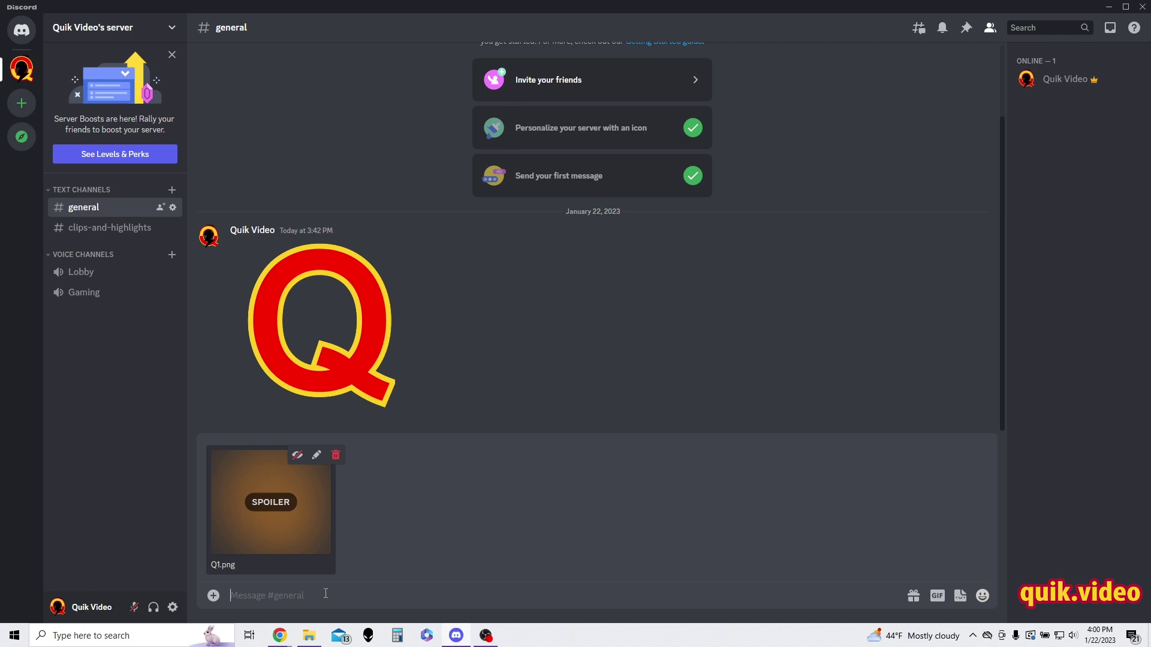
{"action": "key", "text": "Return"}
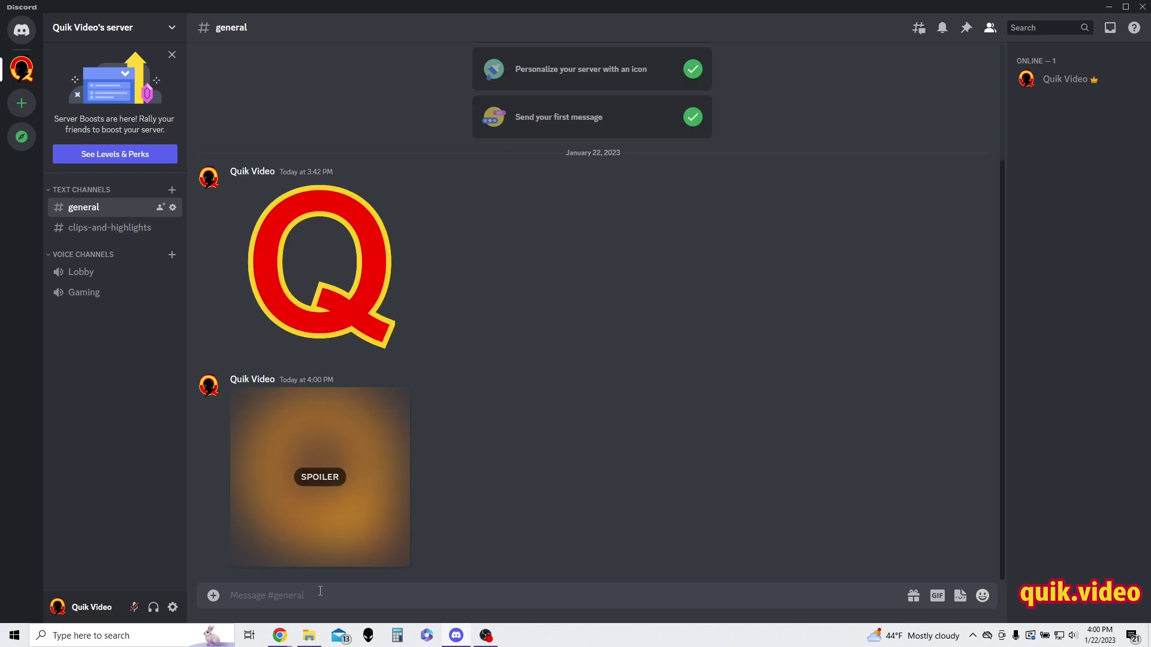
{"action": "mouse_move", "coordinate": [266, 411]}
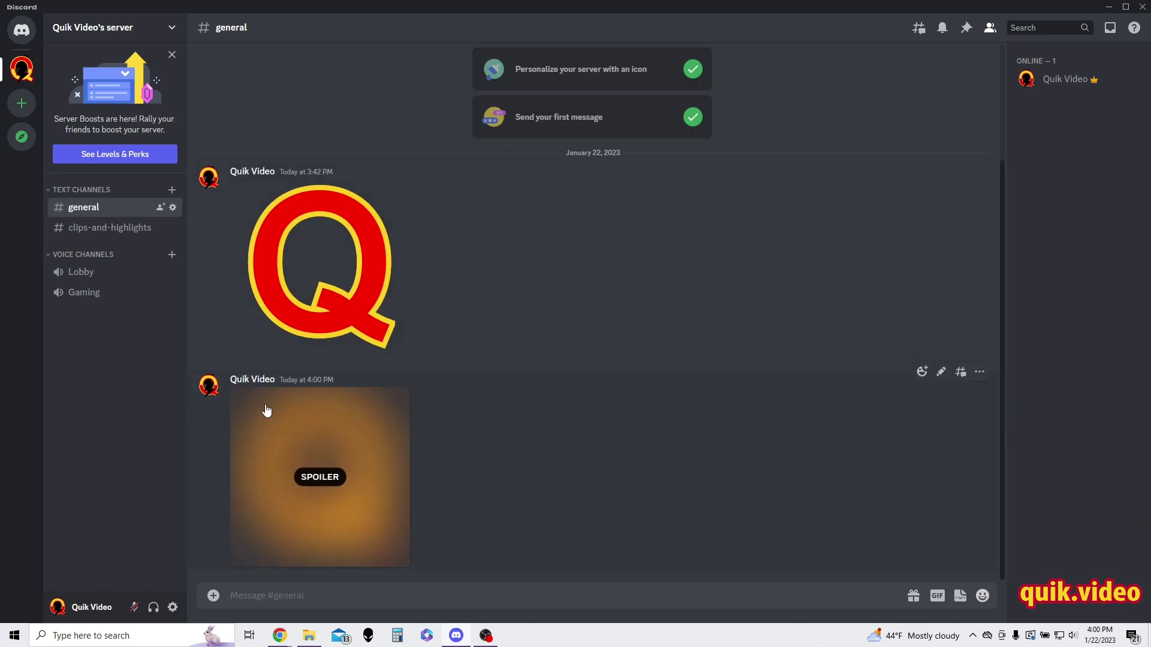
Reveal the yellow Q by lifting the spoiler cover on the posted image
{"action": "left_click", "coordinate": [319, 487]}
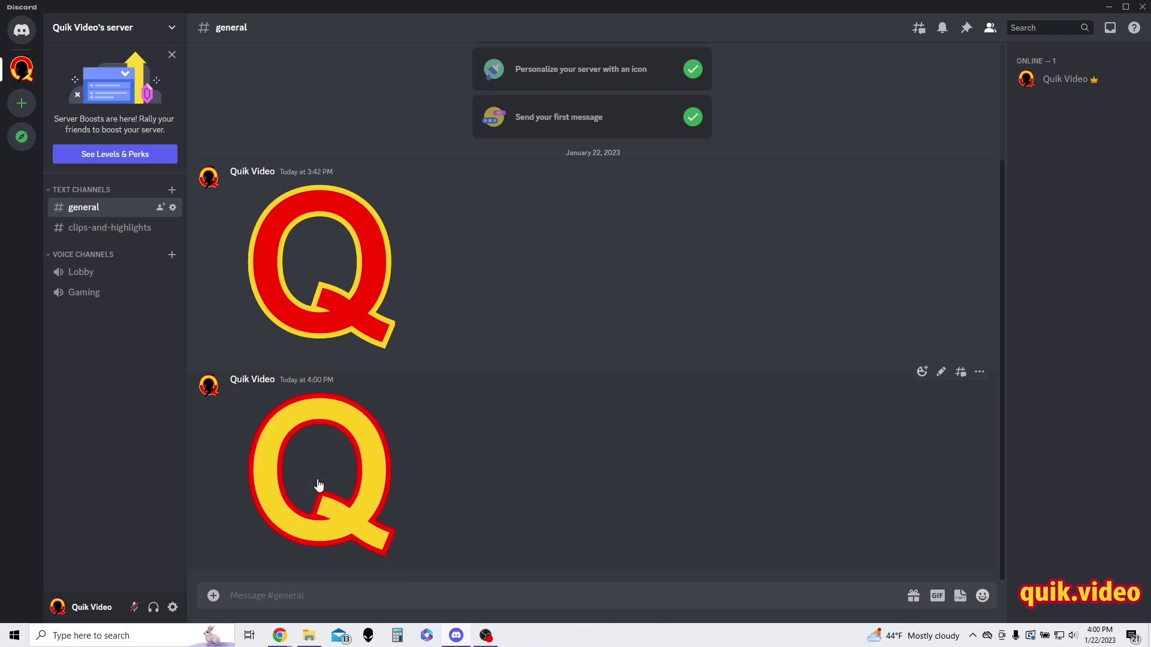